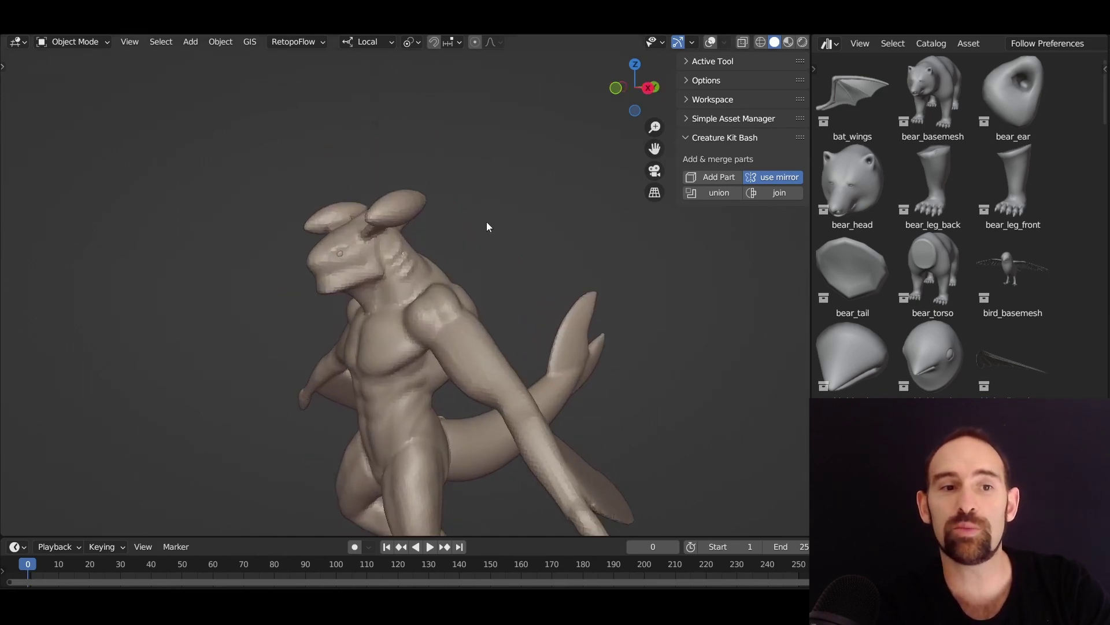
Show transform handles on the head part, then move and rotate it into a first position.
scroll(487, 221, "up", 3)
mouse_move(487, 197)
middle_mouse_down("shift")
mouse_move(511, 210)
mouse_move(481, 217)
middle_mouse_up("shift")
scroll(508, 207, "up", 1)
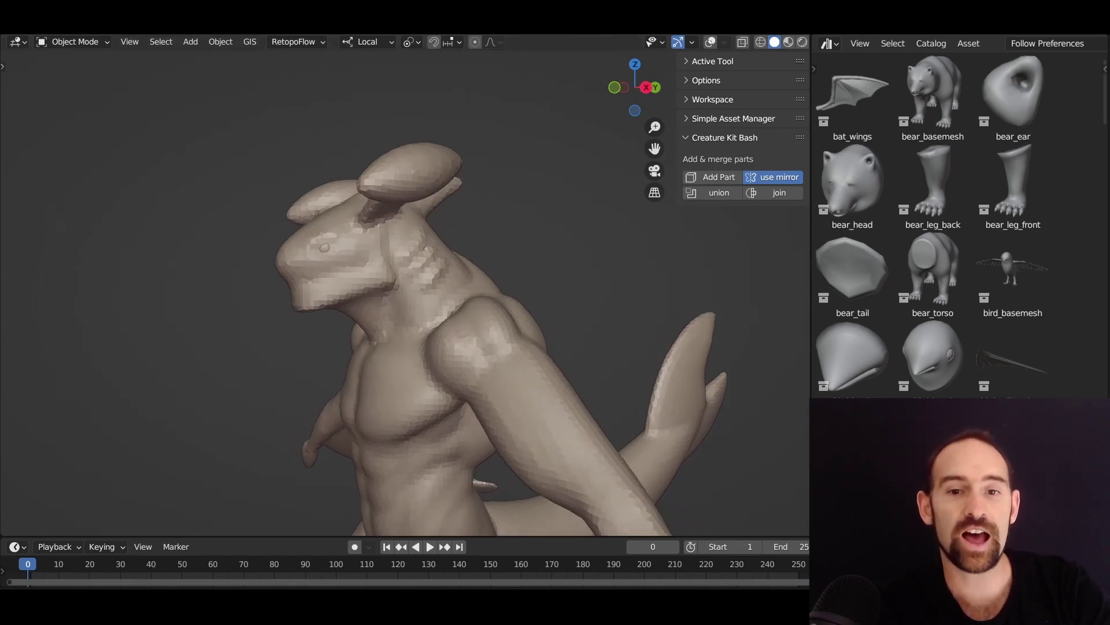
key("ctrl+grave")
middle_click_drag(451, 266, 494, 246)
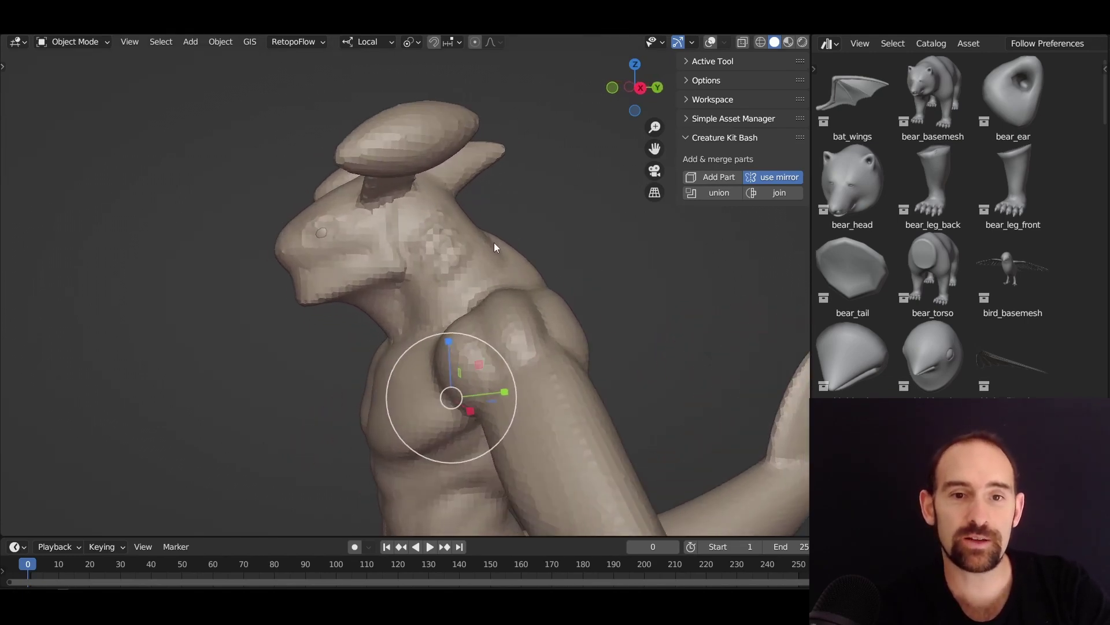
key("g")
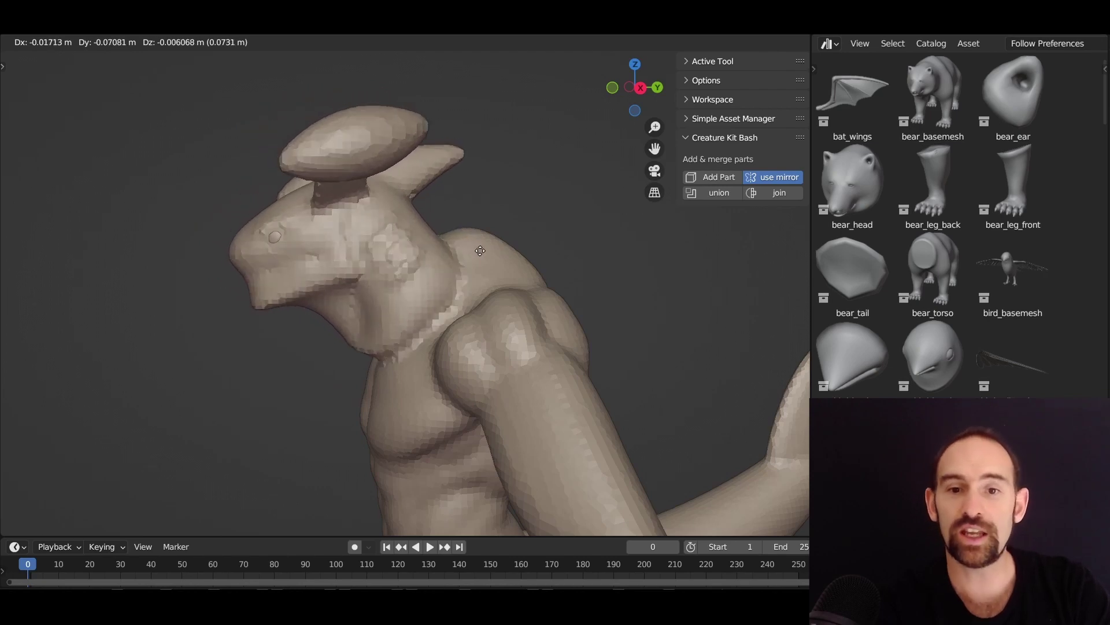
left_click(436, 283)
middle_click_drag(436, 283, 462, 227, "shift")
middle_click_drag(462, 227, 518, 211)
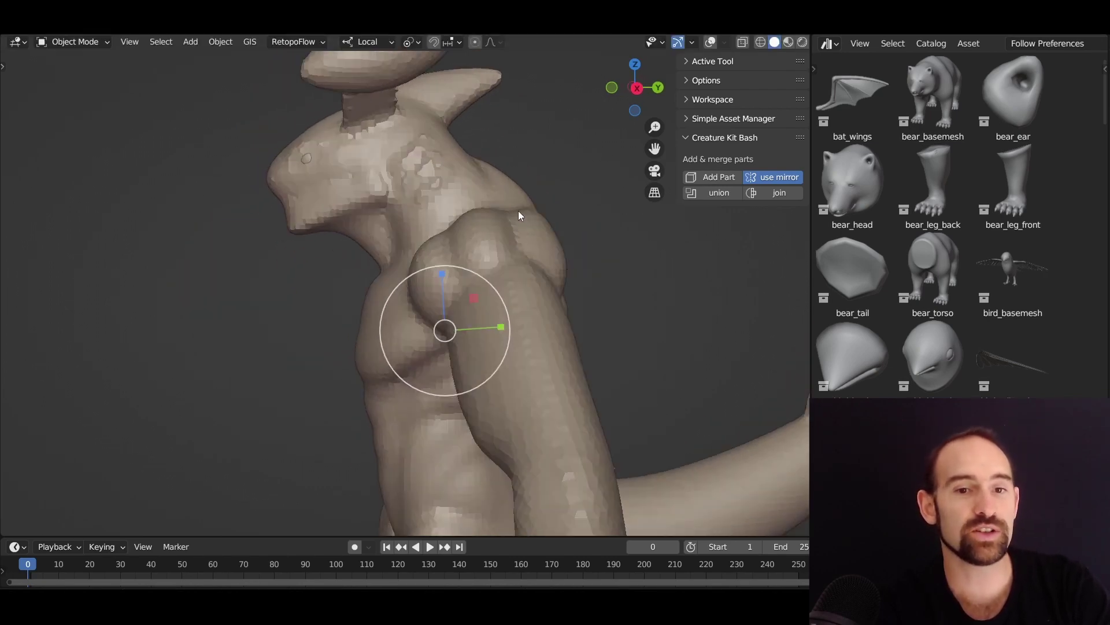
key("r")
left_click(398, 146)
Shift the head lower and to the left, rotate it again, and reposition it.
key("g")
left_click(364, 307)
middle_click_drag(405, 332, 399, 233, "shift")
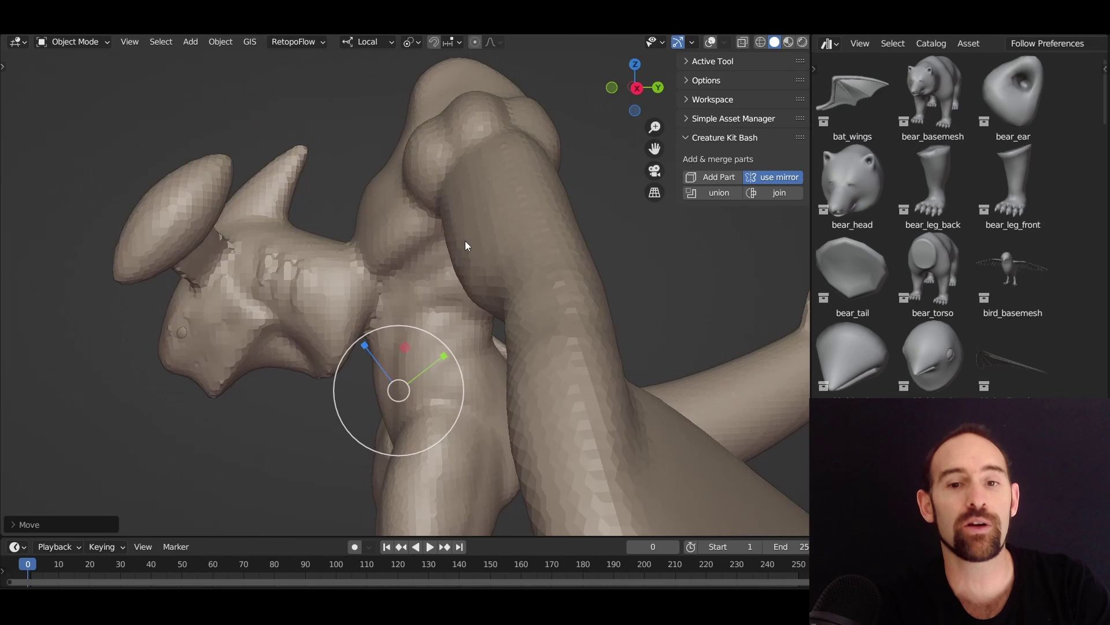
key("r")
left_click(455, 168)
key("g")
left_click(501, 171)
middle_click_drag(501, 174, 459, 240)
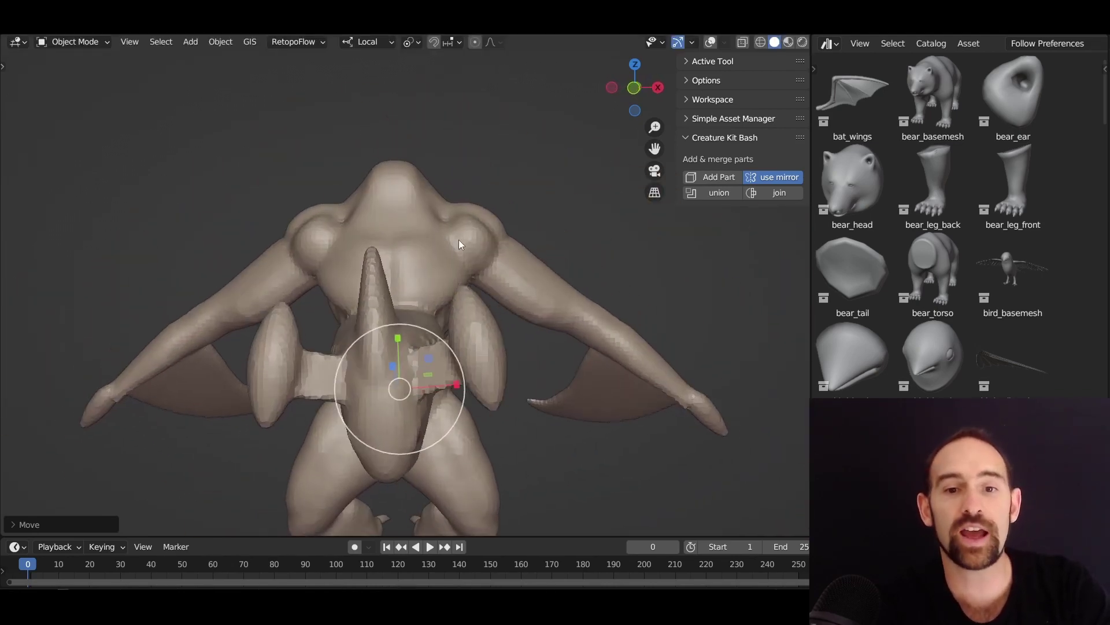
Raise the head, rotate it, and nudge it into place.
key("g")
left_click(466, 186)
key("r")
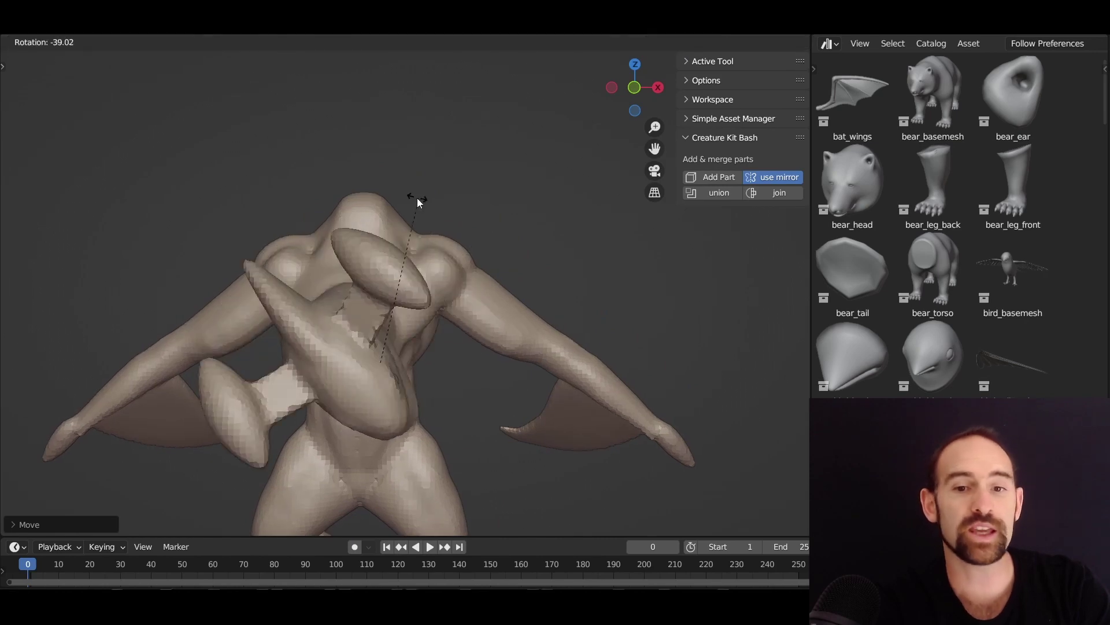
left_click(418, 198)
key("g")
left_click(491, 143)
Trackball-rotate the head and move it right so the eyestalks stand upright as antennae.
middle_click_drag(467, 219, 387, 233)
key("r")
key("r")
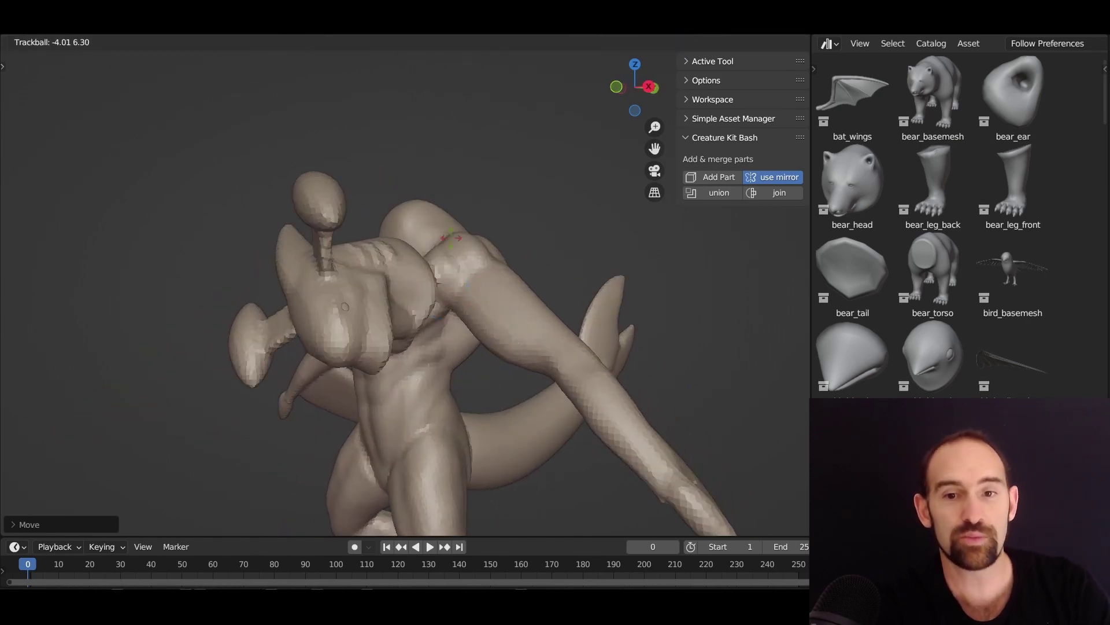
left_click(470, 235)
middle_click_drag(469, 235, 409, 209)
key("g")
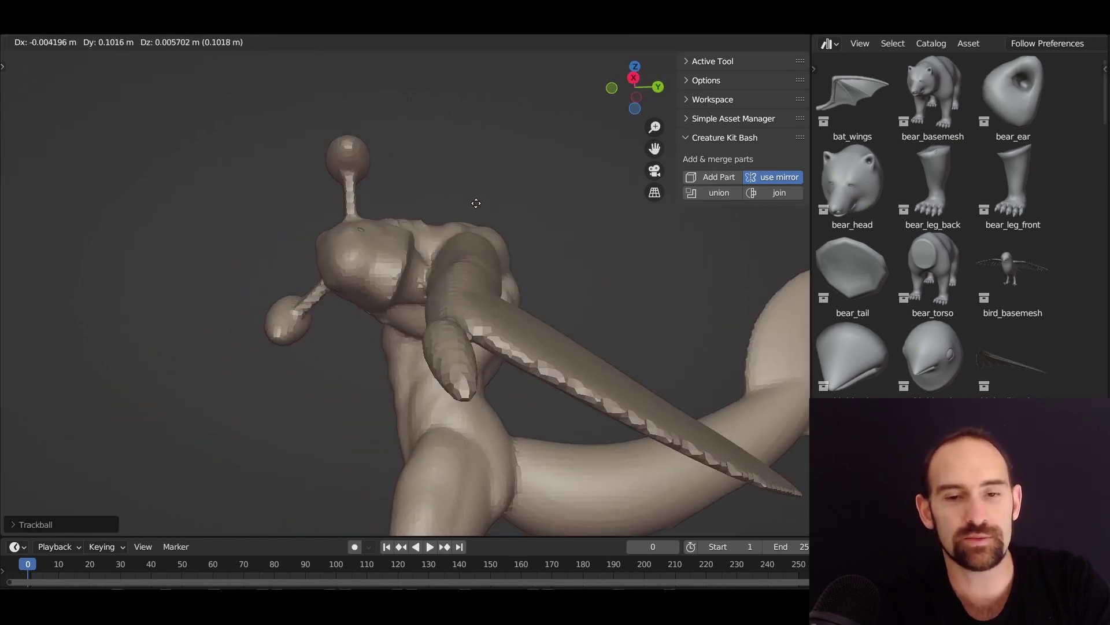
left_click(496, 194)
middle_click_drag(496, 194, 600, 281)
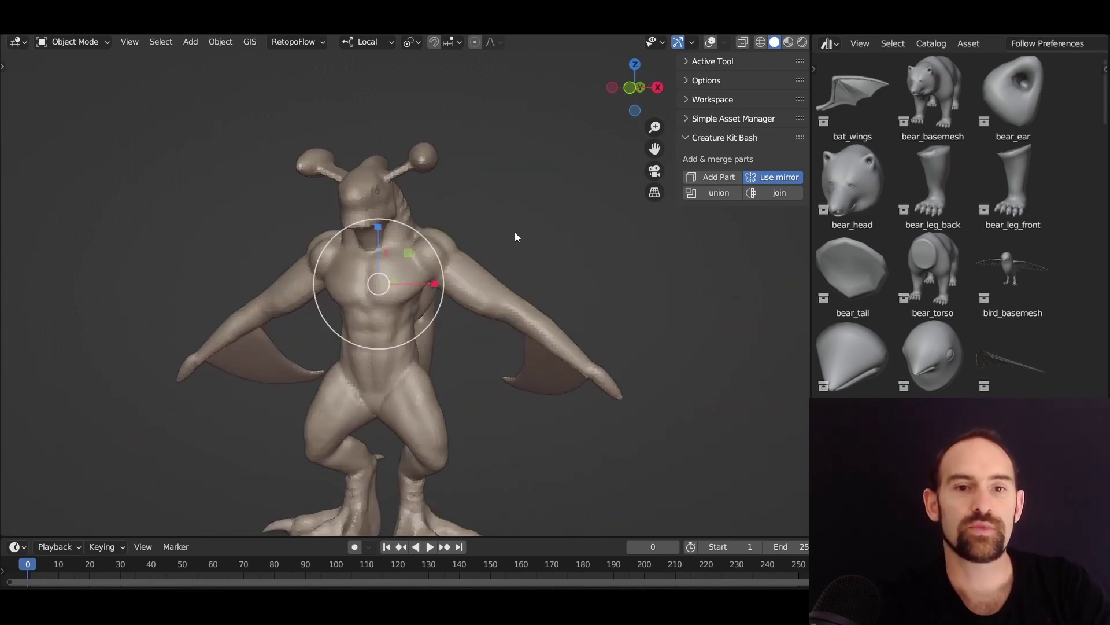
Select the right-hand arm, then rotate, trackball-rotate and move it into a new position.
middle_click_drag(515, 231, 596, 278, "shift")
left_click(499, 307)
key("r")
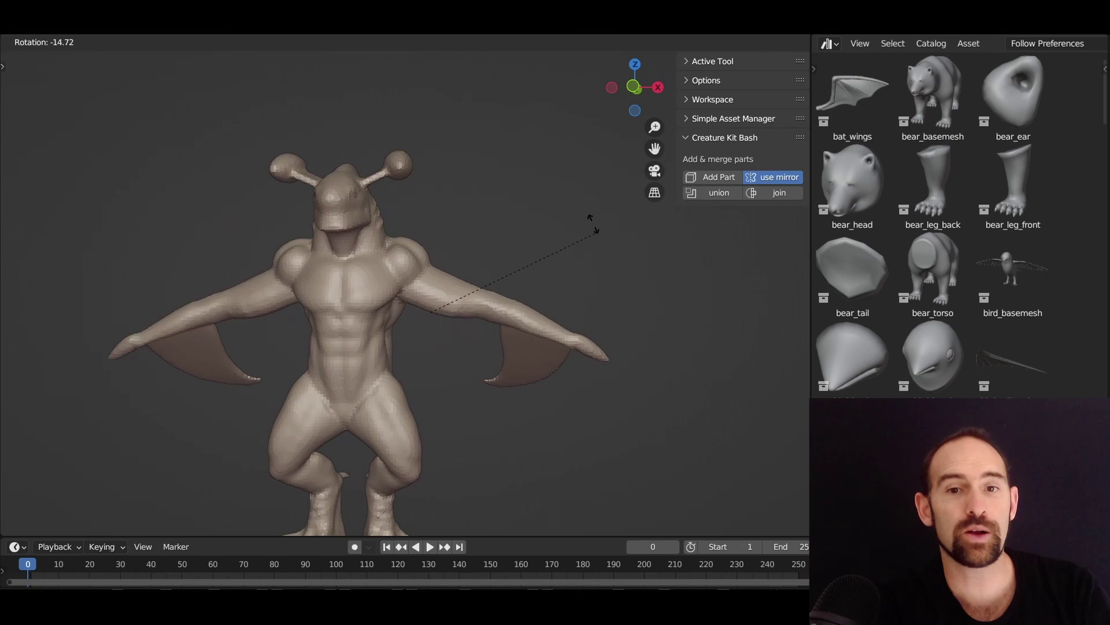
left_click(583, 179)
key("g")
left_click(572, 184)
middle_click_drag(556, 210, 539, 307)
key("r")
key("r")
left_click(523, 219)
key("g")
left_click(531, 234)
Move the arm slightly higher and tilt it upward.
key("g")
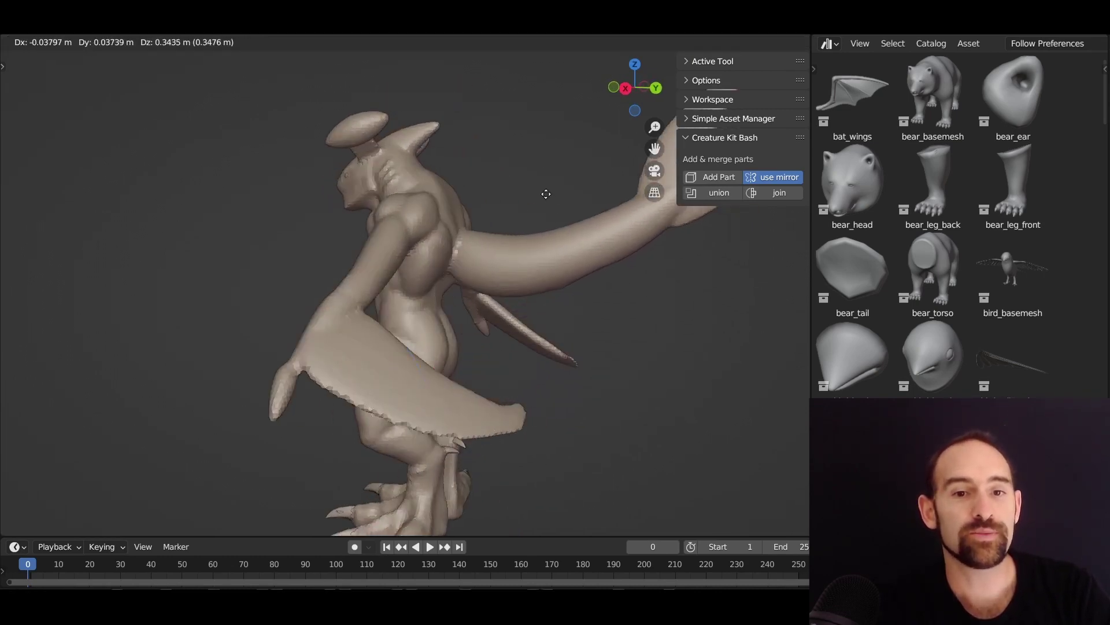
left_click(545, 194)
key("r")
left_click(591, 265)
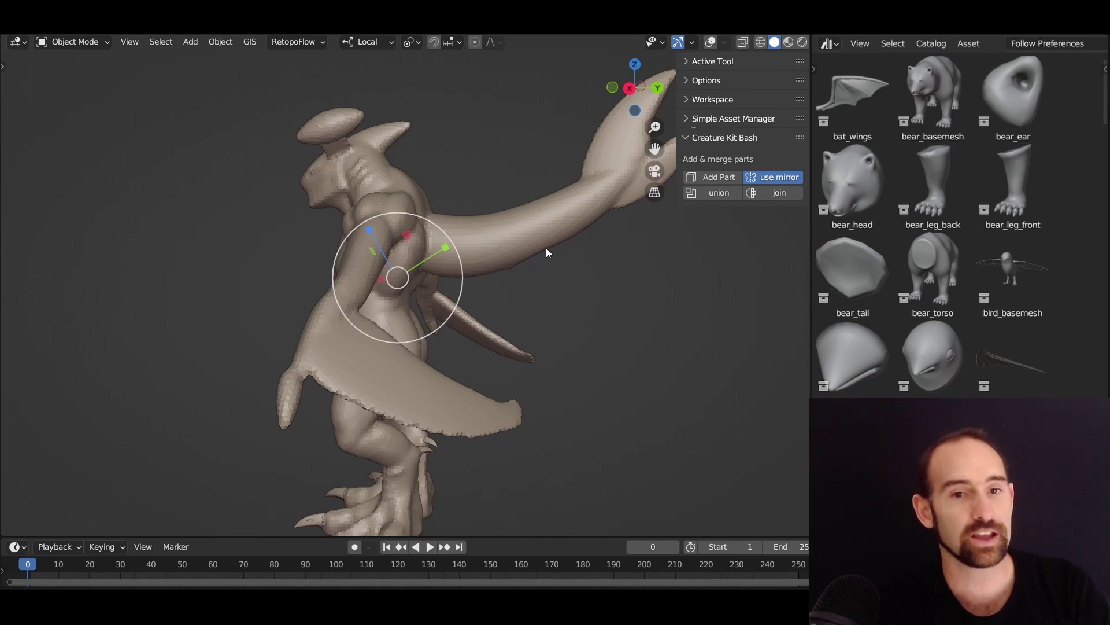
middle_click_drag(546, 247, 543, 244, "shift")
Duplicate the arm and place the copy low on the body, rotated downward.
key("shift+d")
left_click(547, 324)
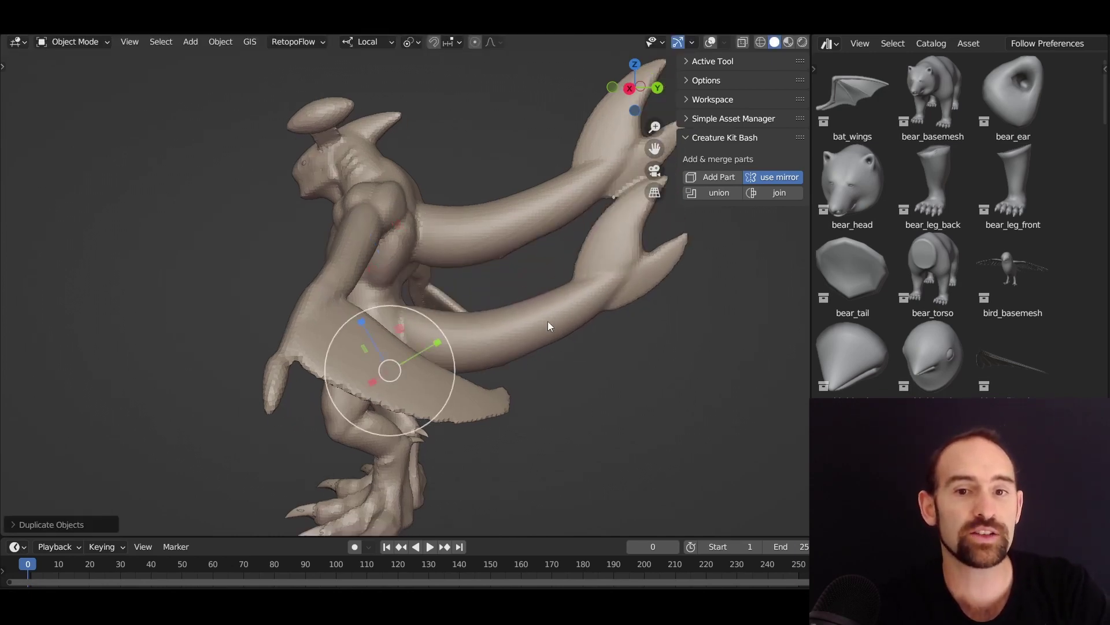
key("r")
left_click(567, 312)
key("g")
left_click(564, 309)
middle_click_drag(558, 300, 454, 292)
Trackball-rotate the duplicate arm, then add a cube and scale it down.
key("r")
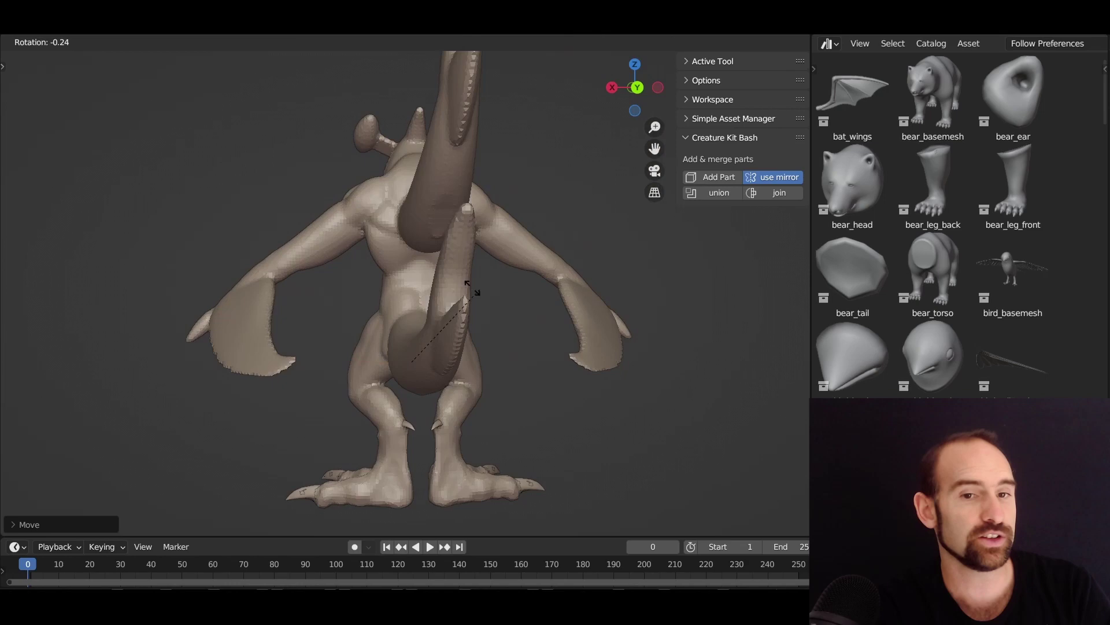
key("r")
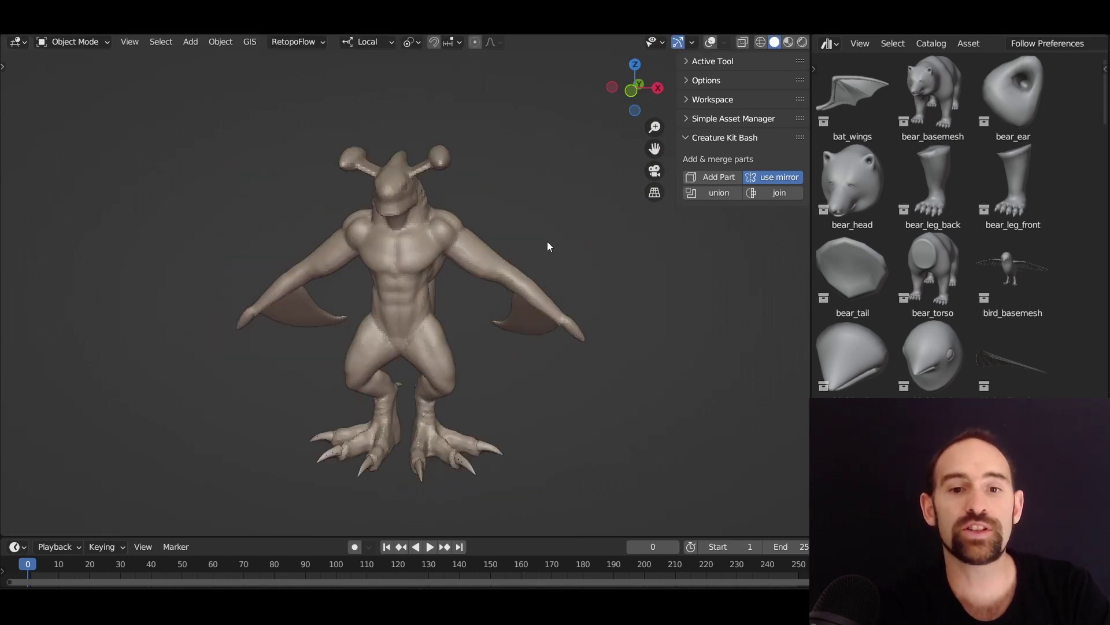
key("shift+a")
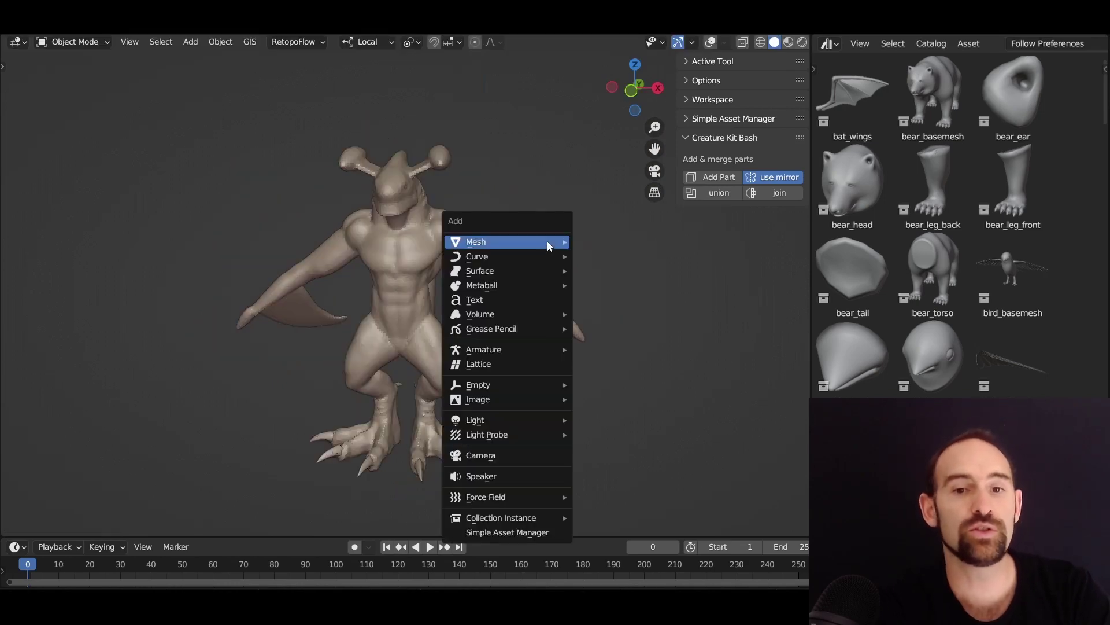
mouse_move(547, 241)
left_click(617, 257)
key("s")
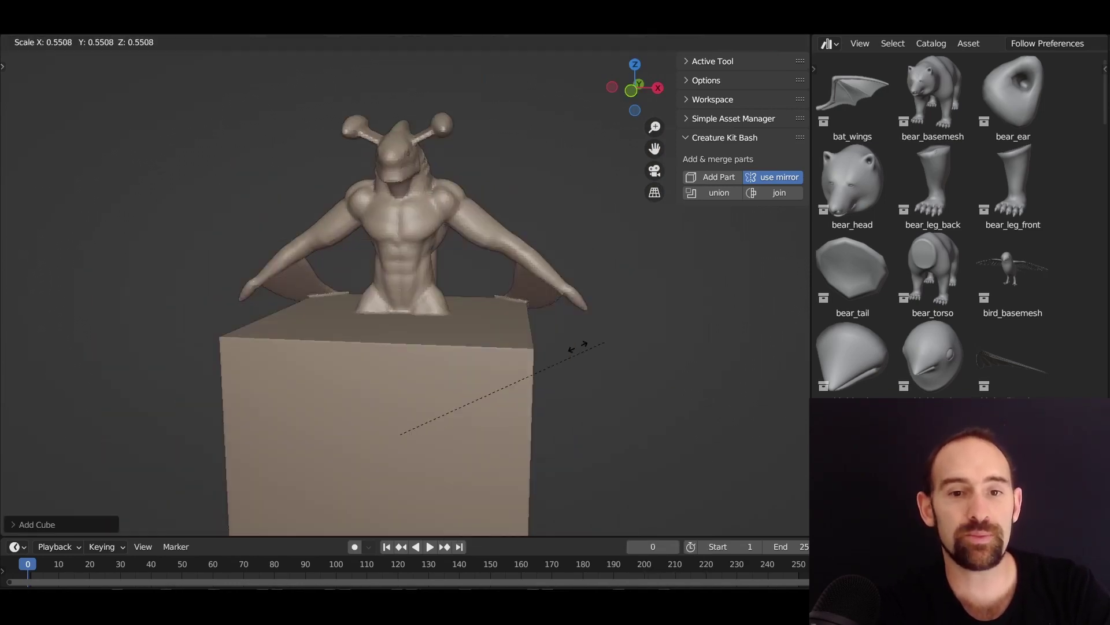
left_click(452, 396)
Place the cube at the creature's waist, then undo an attempt to enlarge it.
key("g")
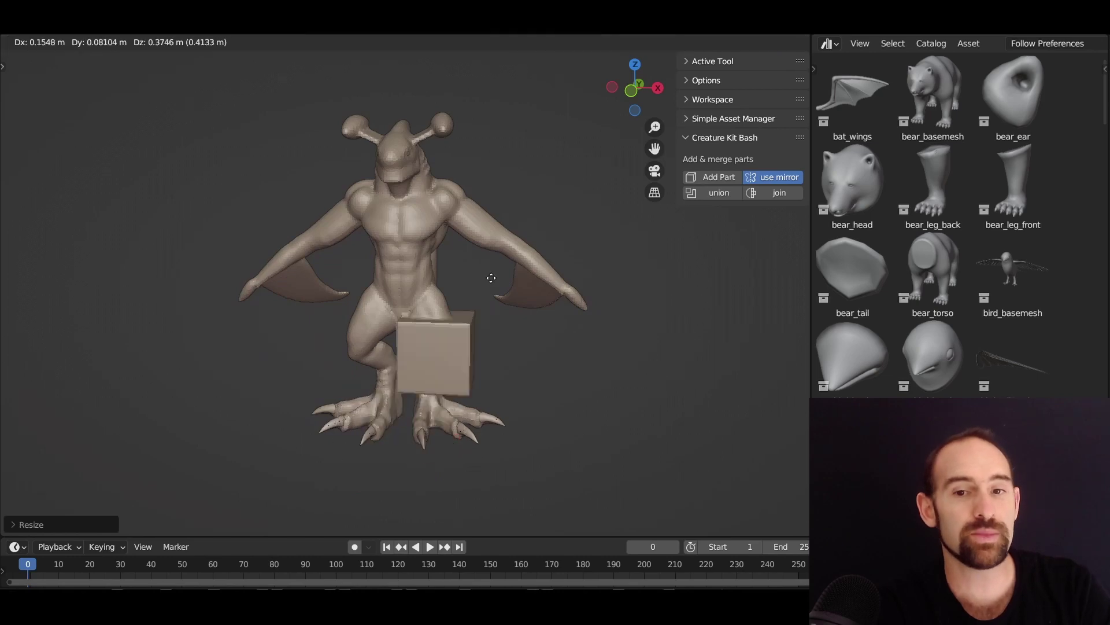
left_click(490, 257)
middle_click_drag(519, 254, 474, 311)
scroll(475, 311, "up", 2)
key("s")
left_click(534, 284)
key("ctrl+z")
middle_click_drag(534, 283, 431, 230)
scroll(590, 266, "up", 3)
Try the cube on the chest and shoulder, then delete it.
key("g")
left_click(555, 243)
key("g")
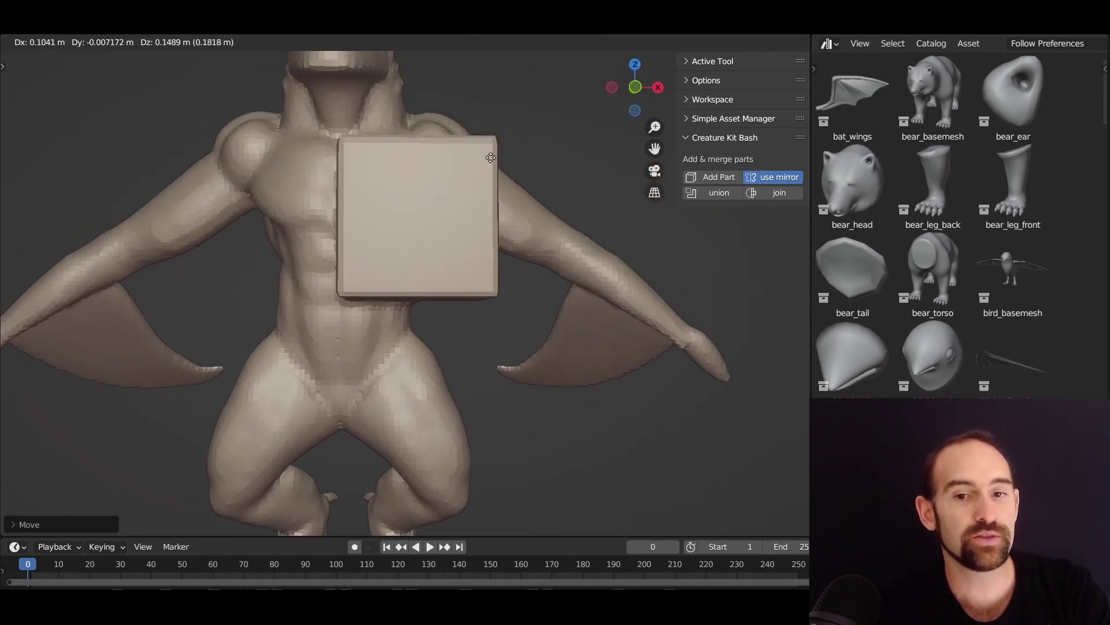
left_click(491, 210)
middle_click_drag(491, 209, 481, 321)
key("r")
key("g")
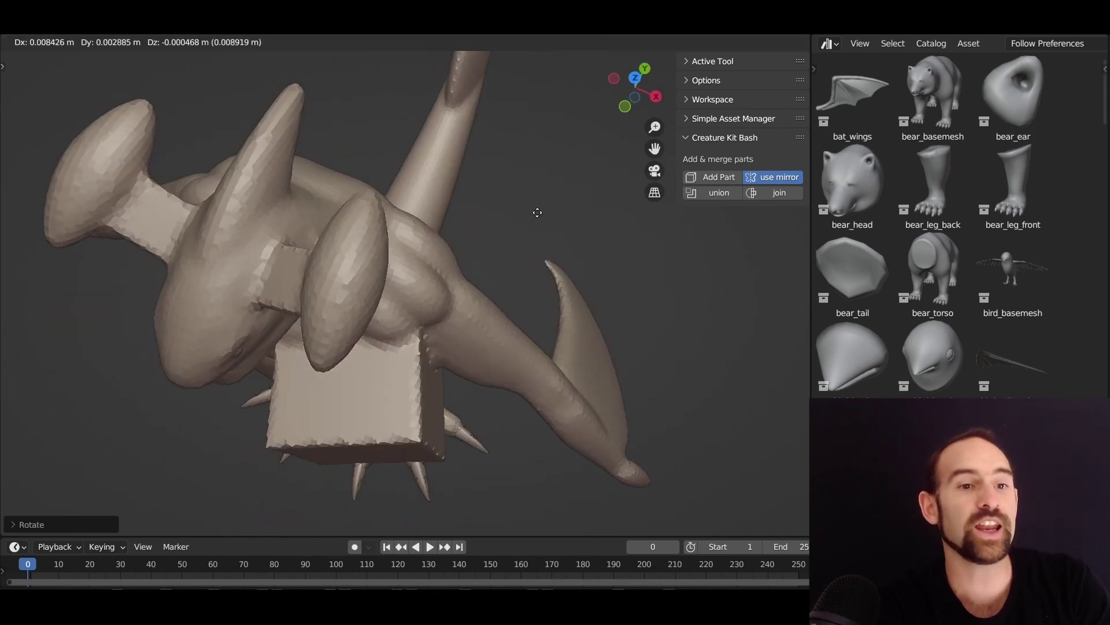
left_click(592, 245)
middle_click_drag(591, 246, 575, 183)
scroll(587, 165, "down", 6)
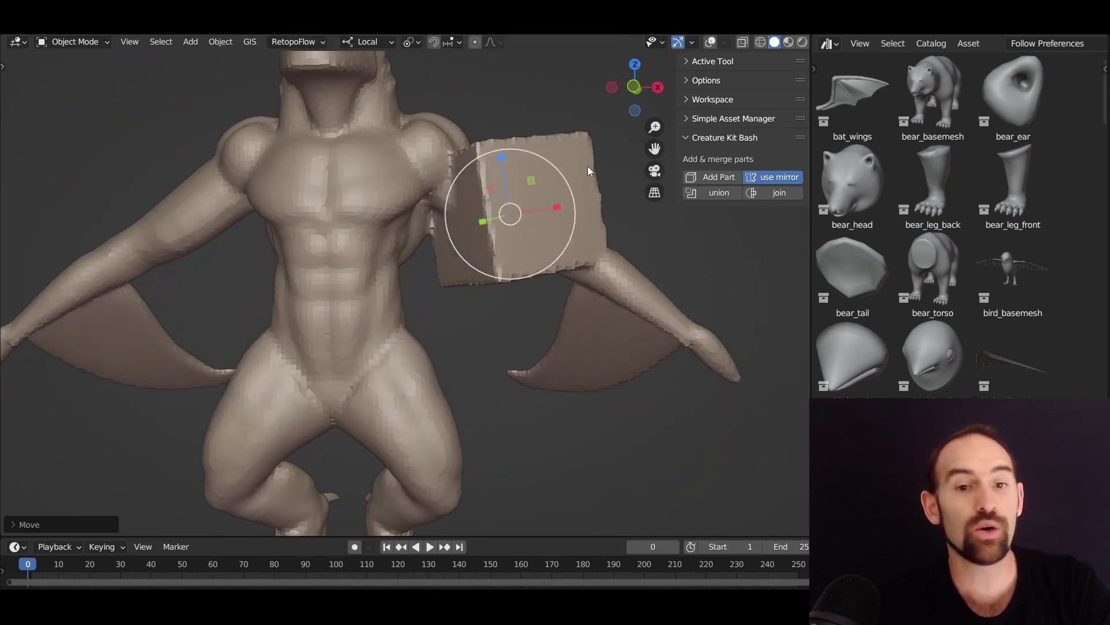
key("Delete")
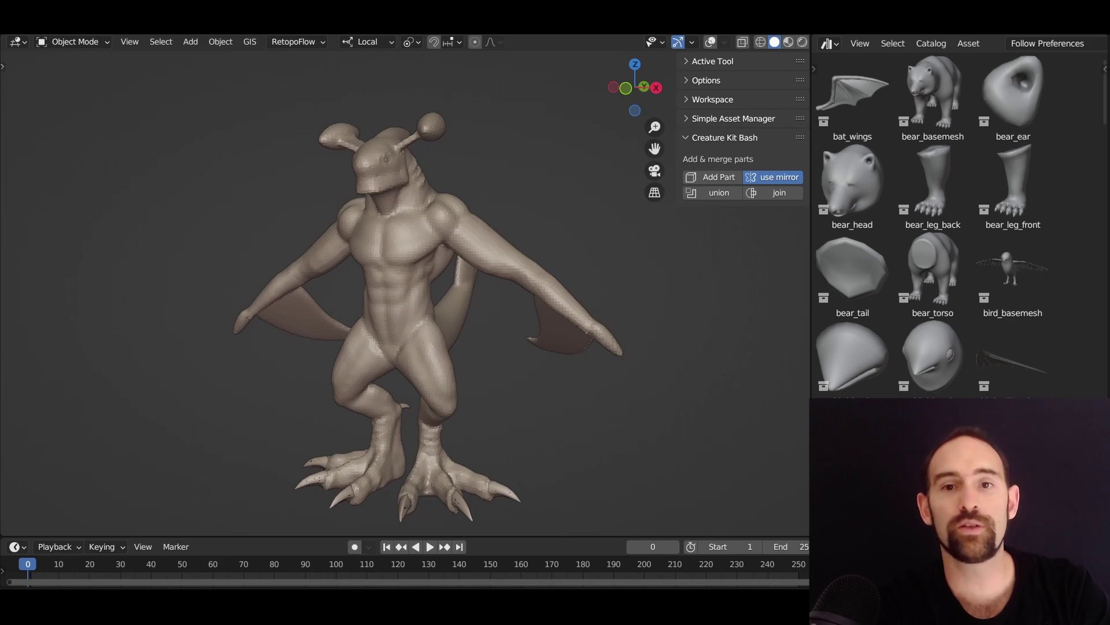
key("ctrl+Tab")
scroll(463, 297, "up", 4)
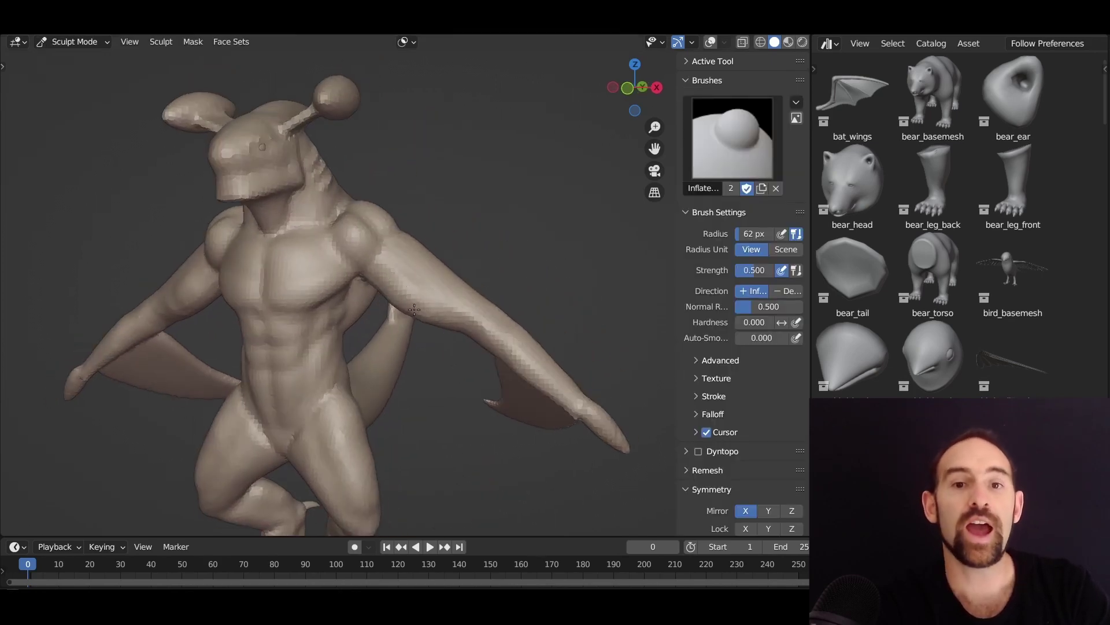
scroll(424, 276, "up", 1)
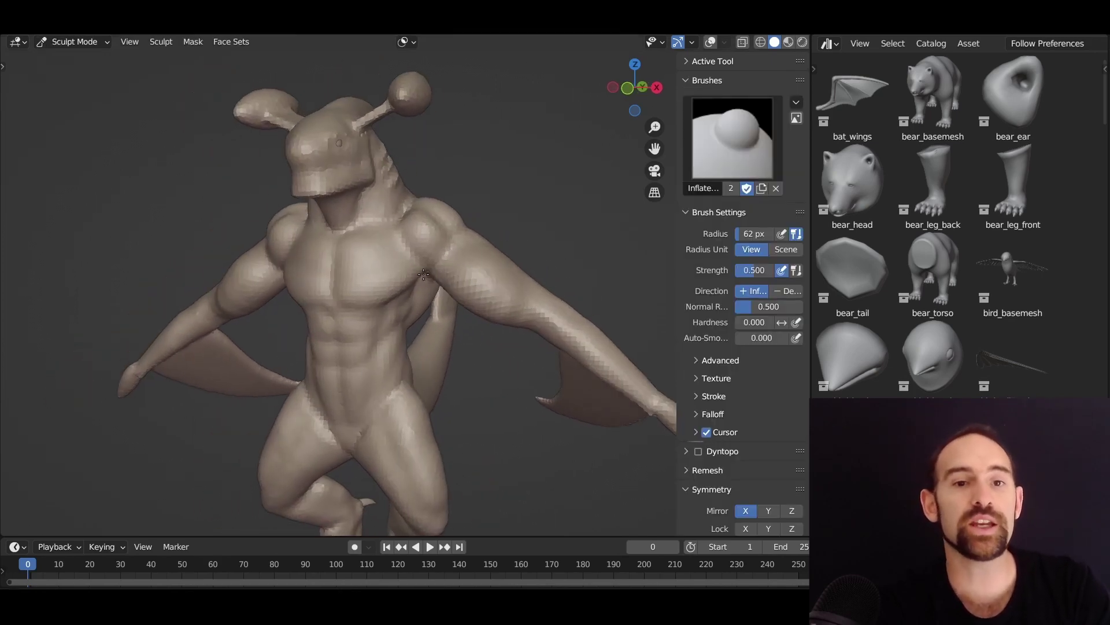
middle_click_drag(423, 274, 433, 270)
mouse_move(376, 277)
left_mouse_down()
mouse_move(384, 243)
mouse_move(366, 265)
mouse_move(362, 221)
mouse_move(396, 289)
left_mouse_up()
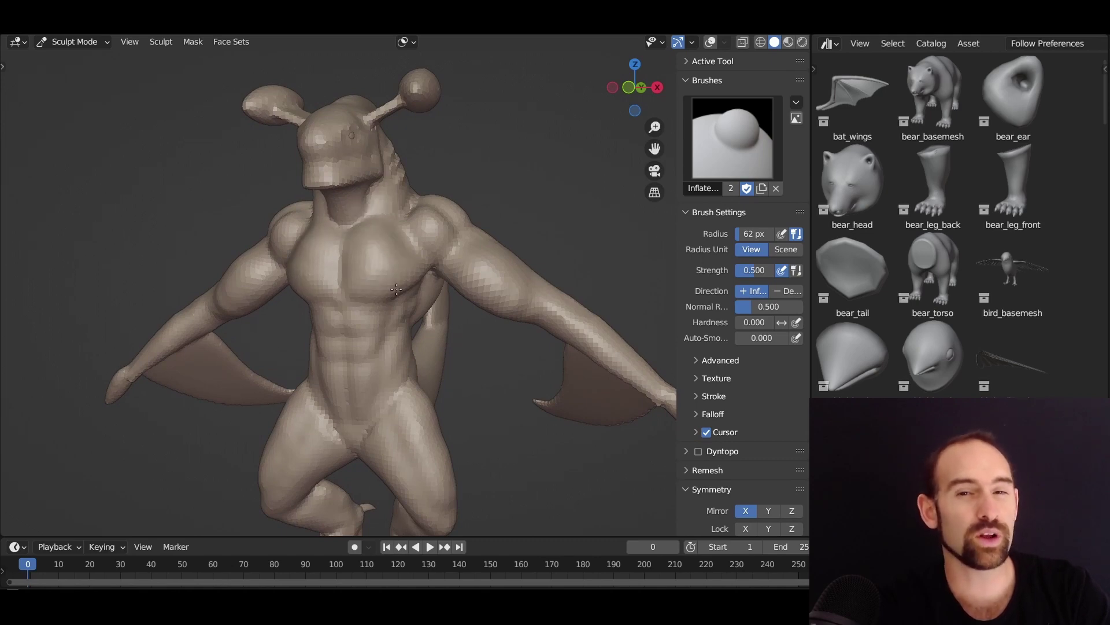
middle_click_drag(397, 290, 489, 322)
scroll(507, 326, "down", 2)
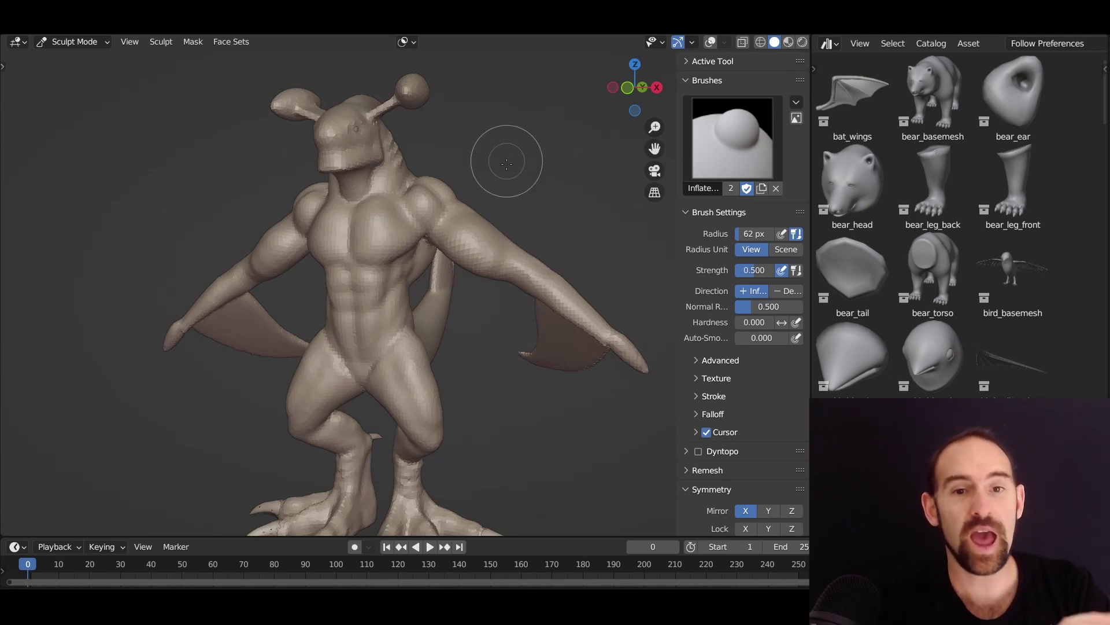
middle_click_drag(476, 240, 537, 253)
scroll(508, 231, "down", 2)
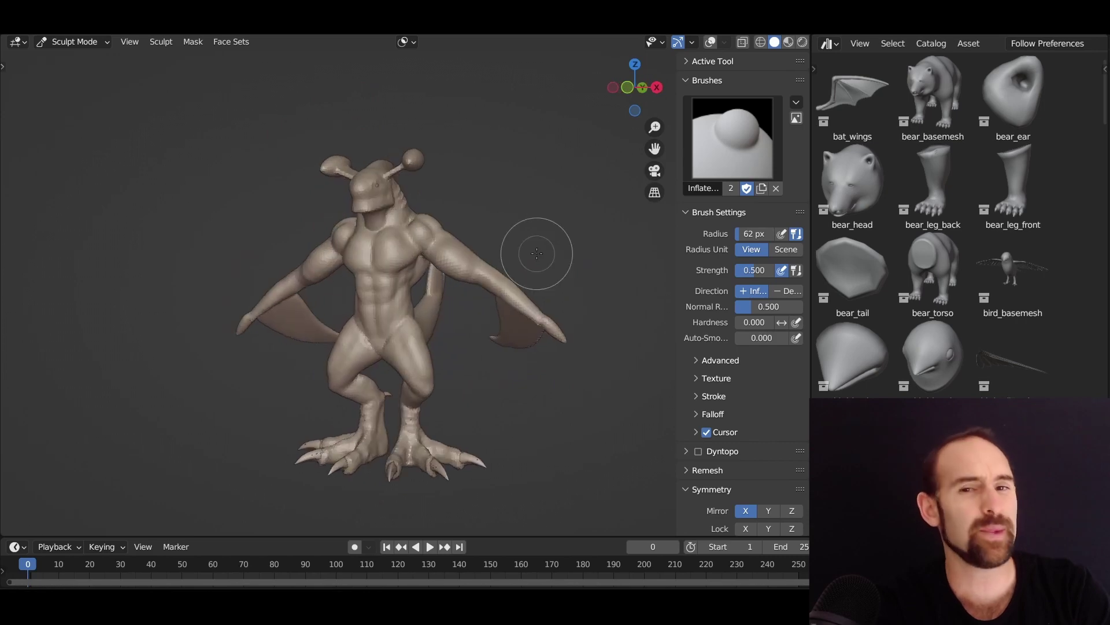
key("ctrl+z")
key("ctrl+z")
key("ctrl+z")
key("ctrl+Tab")
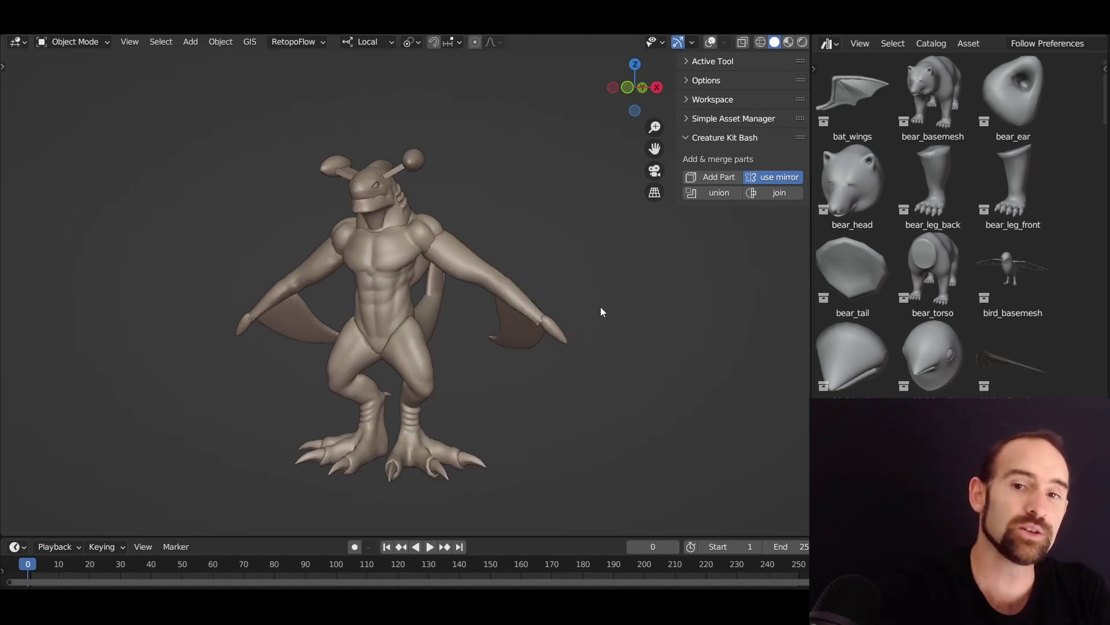
Select the arm and try rotations from front and side views, cancelling each attempt.
scroll(445, 331, "up", 3)
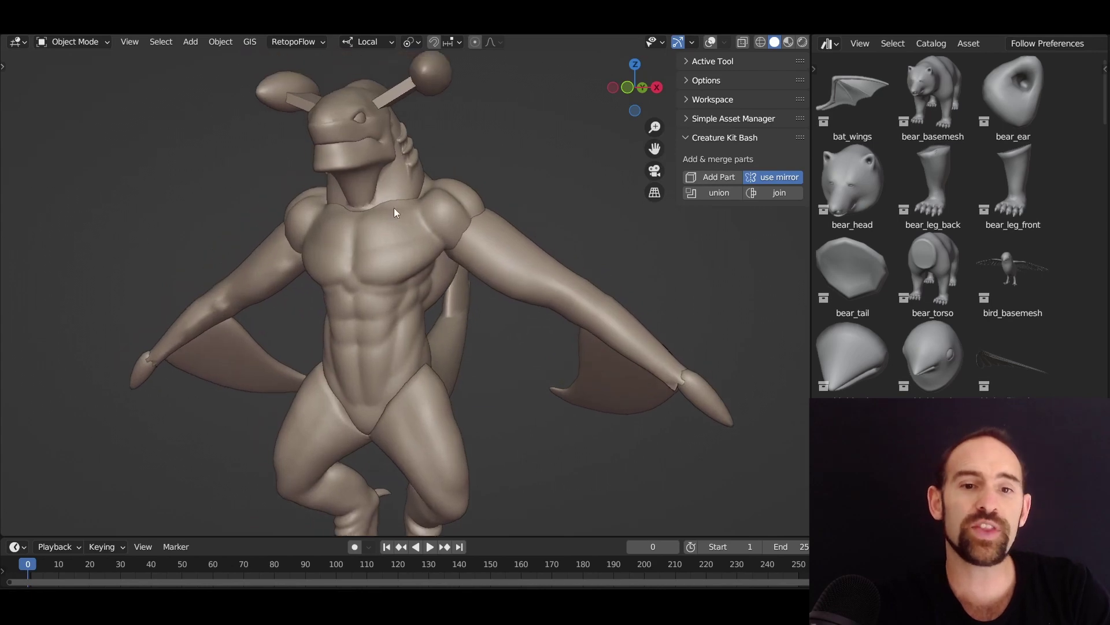
middle_click_drag(394, 208, 418, 284, "shift")
middle_click_drag(419, 283, 364, 237)
scroll(364, 236, "up", 2)
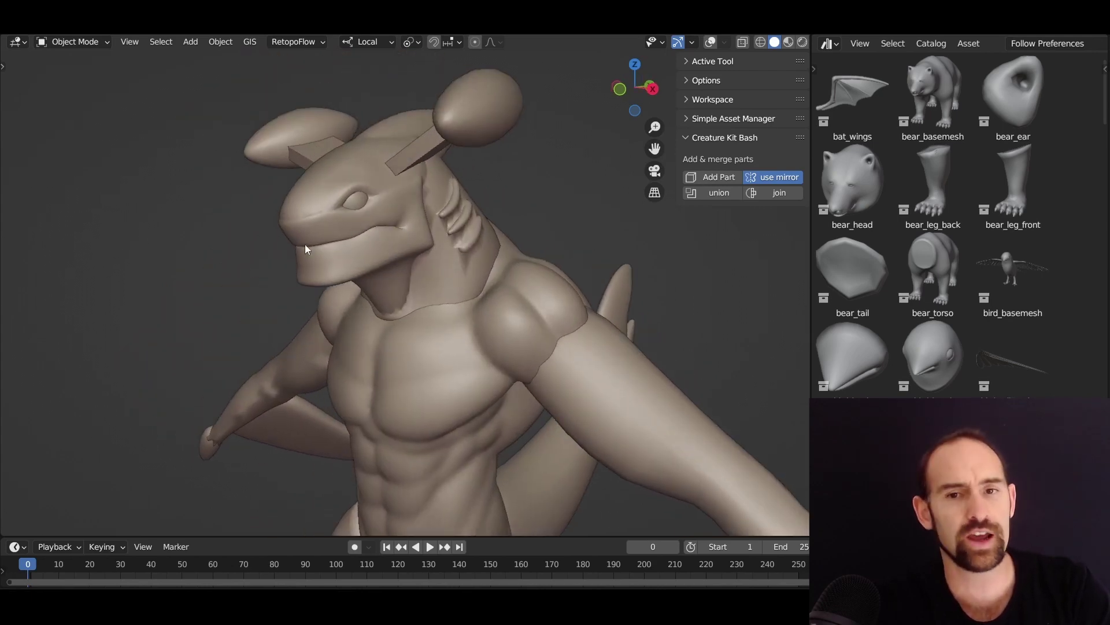
scroll(441, 262, "down", 5)
middle_click_drag(449, 285, 550, 318, "shift")
left_click(528, 255)
key("r")
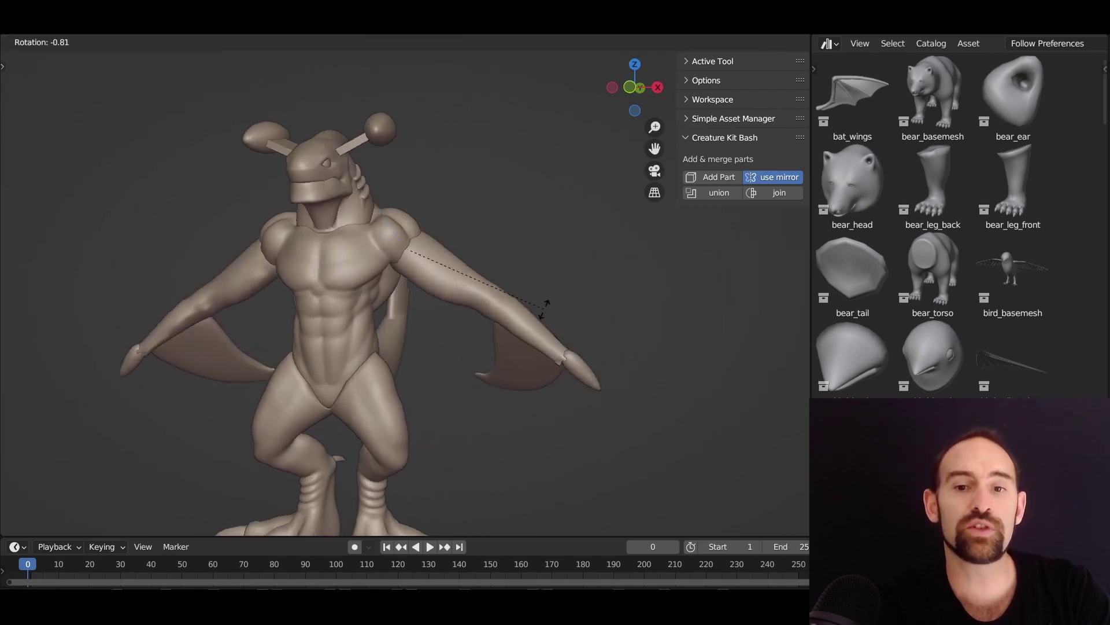
right_click(556, 262)
middle_click_drag(556, 266, 459, 304)
key("r")
key("r")
right_click(410, 242)
middle_click_drag(408, 239, 502, 220)
Rotate the arm to its final angle and box-select all the creature's parts.
key("r")
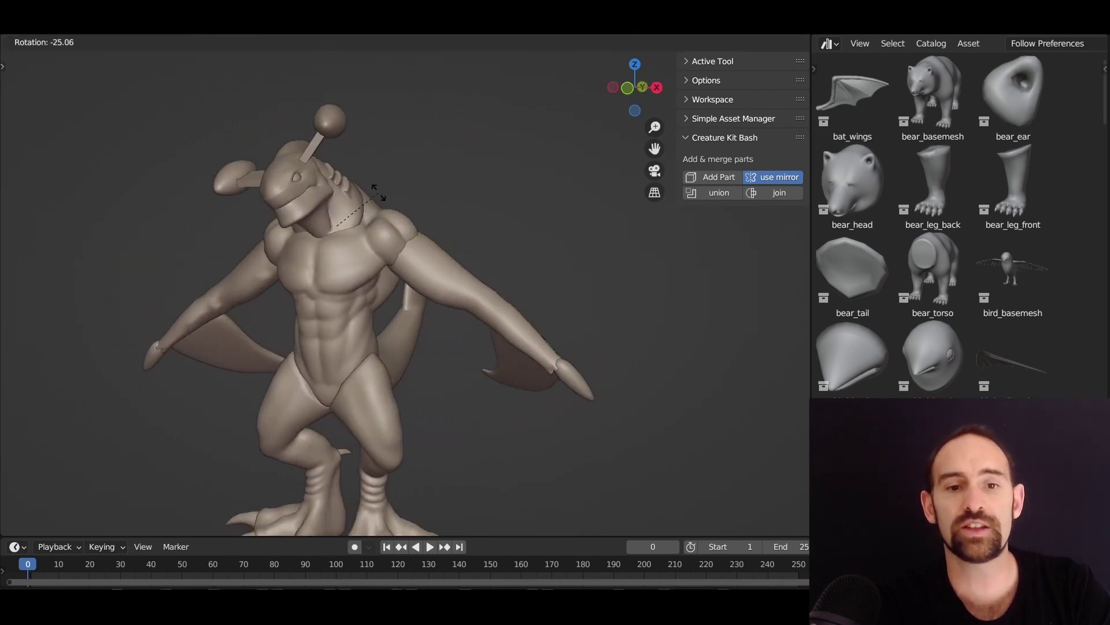
key("Escape")
key("r")
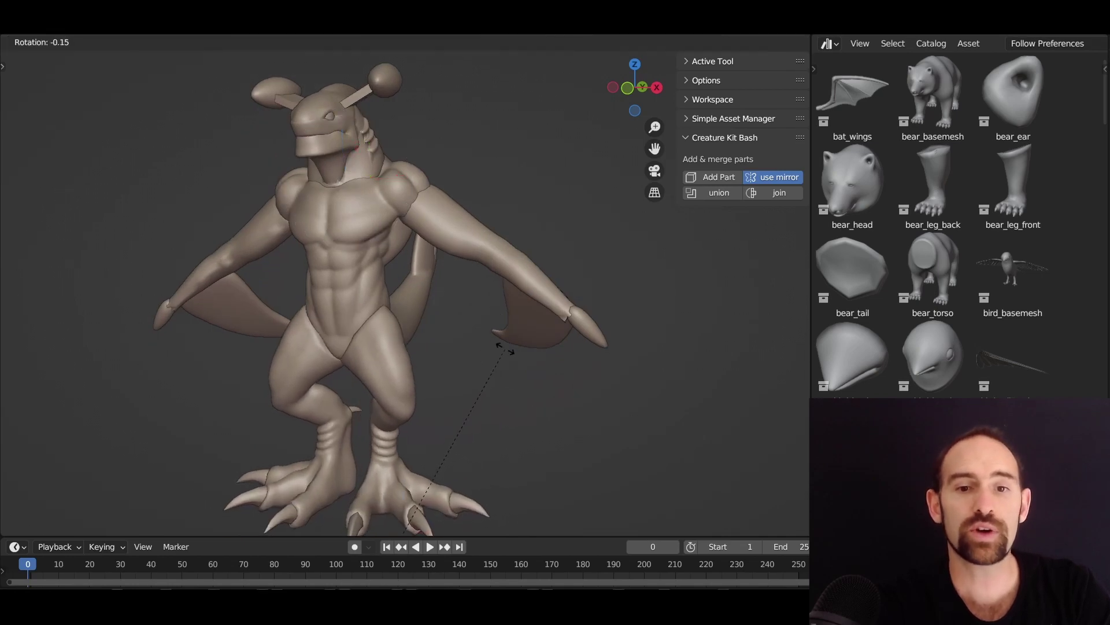
key("Escape")
scroll(524, 324, "down", 2)
left_click_drag(123, 92, 666, 508)
Union the selected parts into one mesh in the Creature Kit Bash panel.
left_click(710, 194)
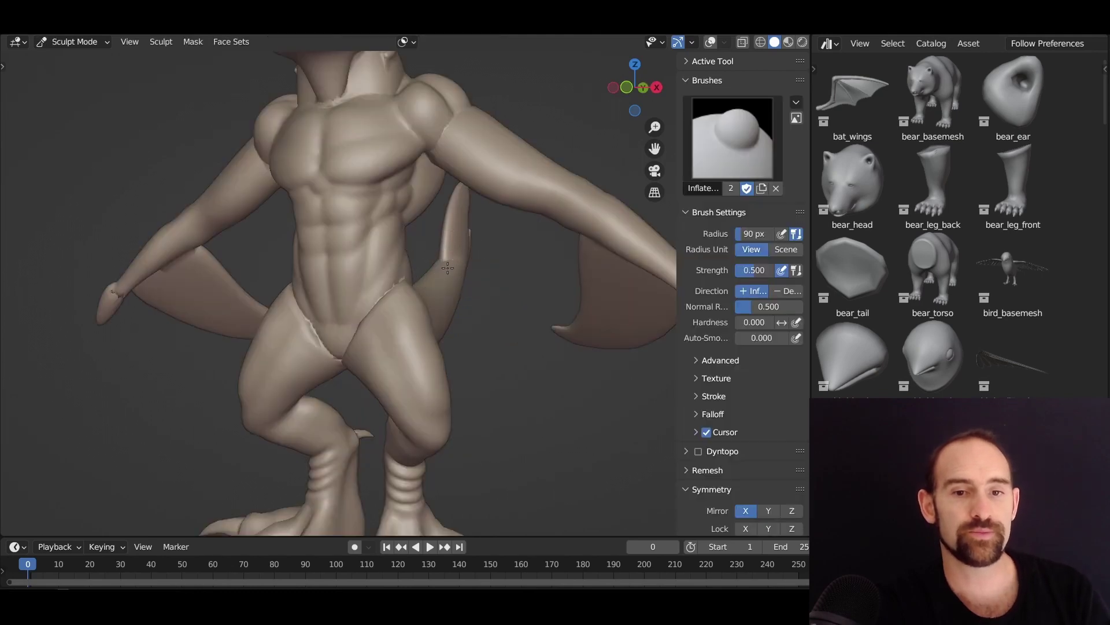
scroll(384, 326, "up", 2)
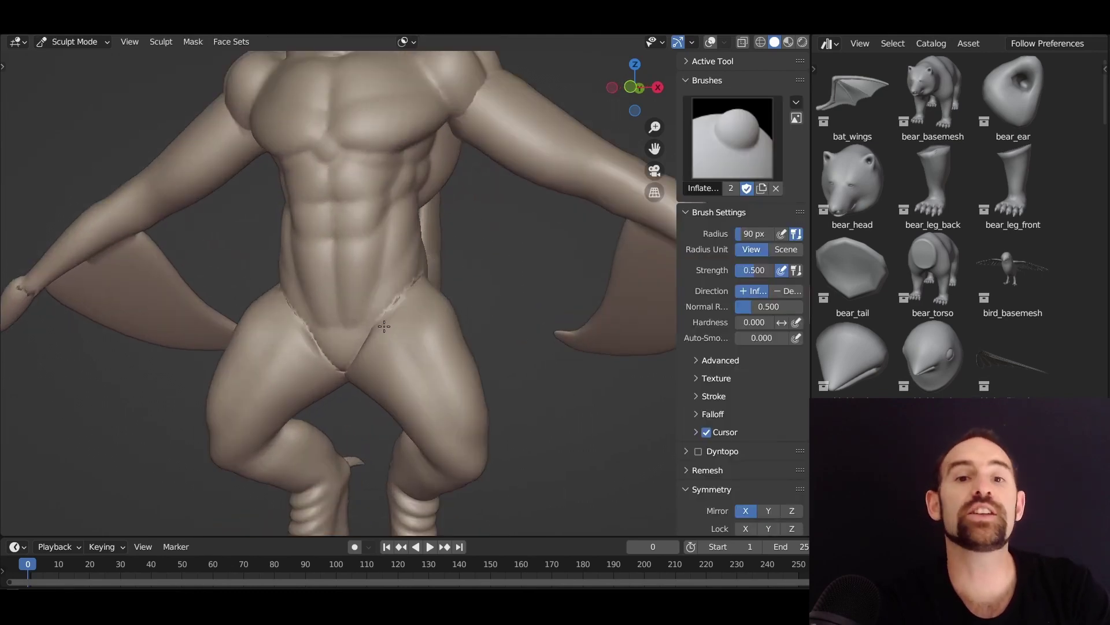
middle_click_drag(397, 287, 399, 316, "shift")
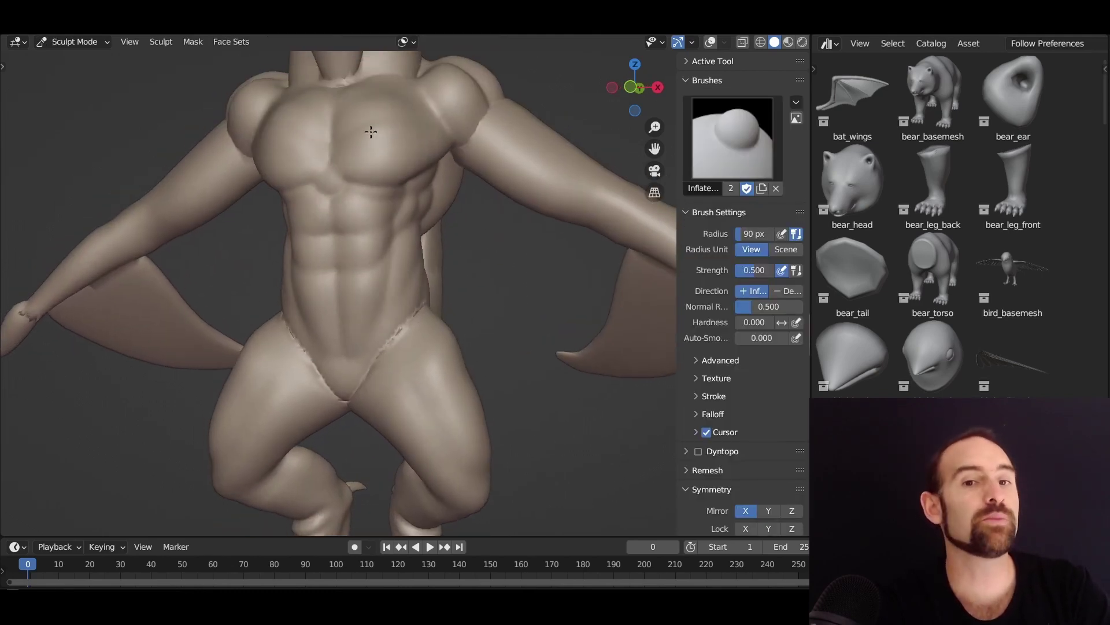
Inflate the chest, shoulders, arms and thighs with mirrored strokes, then return to Object Mode.
mouse_move(371, 131)
left_mouse_down()
mouse_move(536, 138)
mouse_move(604, 217)
mouse_move(416, 459)
left_mouse_up()
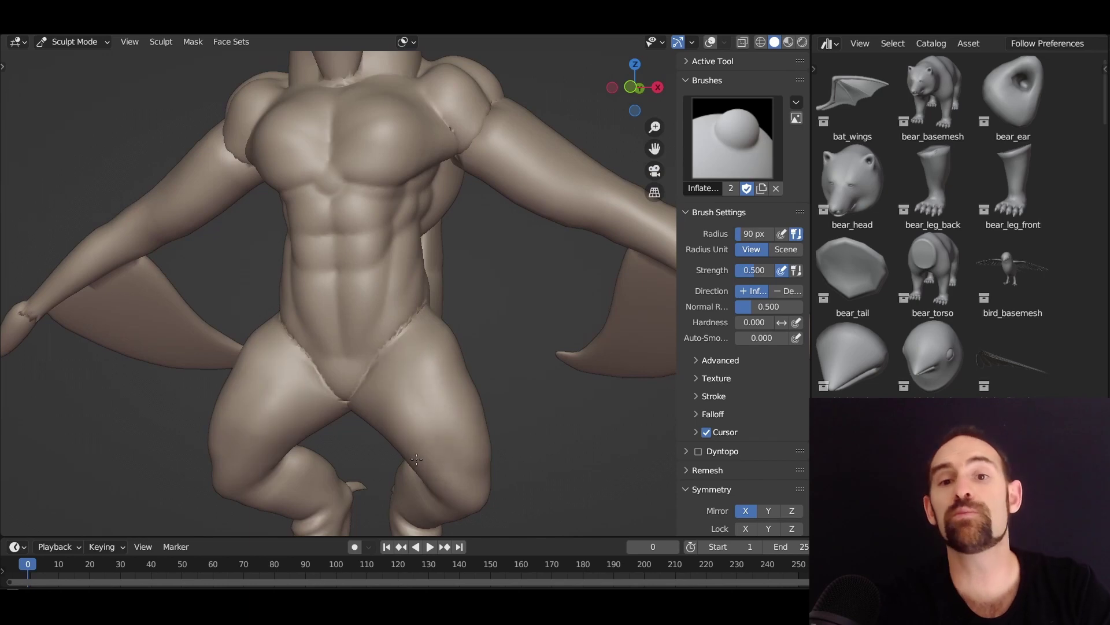
scroll(454, 278, "down", 3)
middle_click_drag(530, 273, 521, 269)
scroll(522, 269, "down", 2)
key("ctrl+Tab")
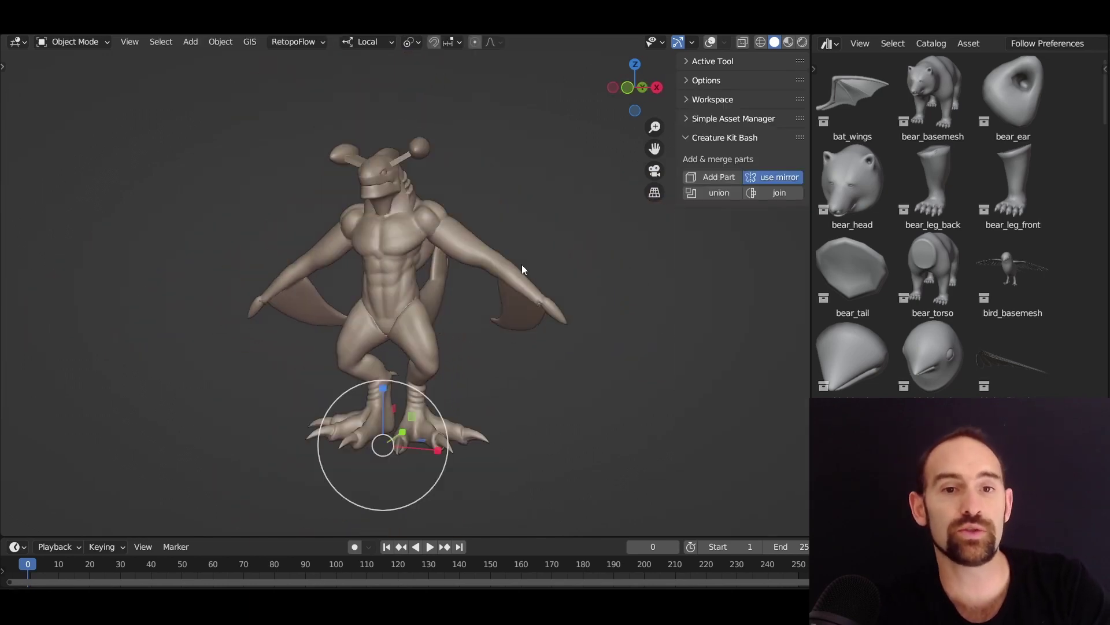